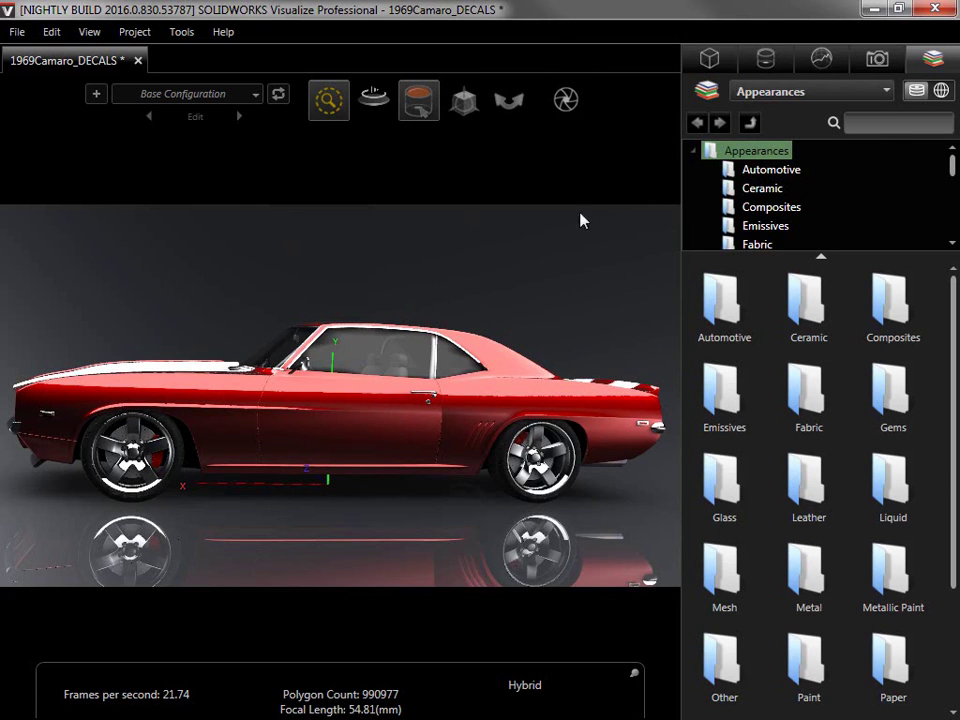
Import racing number.png as a new 'racing number' decal, sized 2.0000 by 2.0000 with depth 1.00.
{"action": "left_click", "coordinate": [766, 60]}
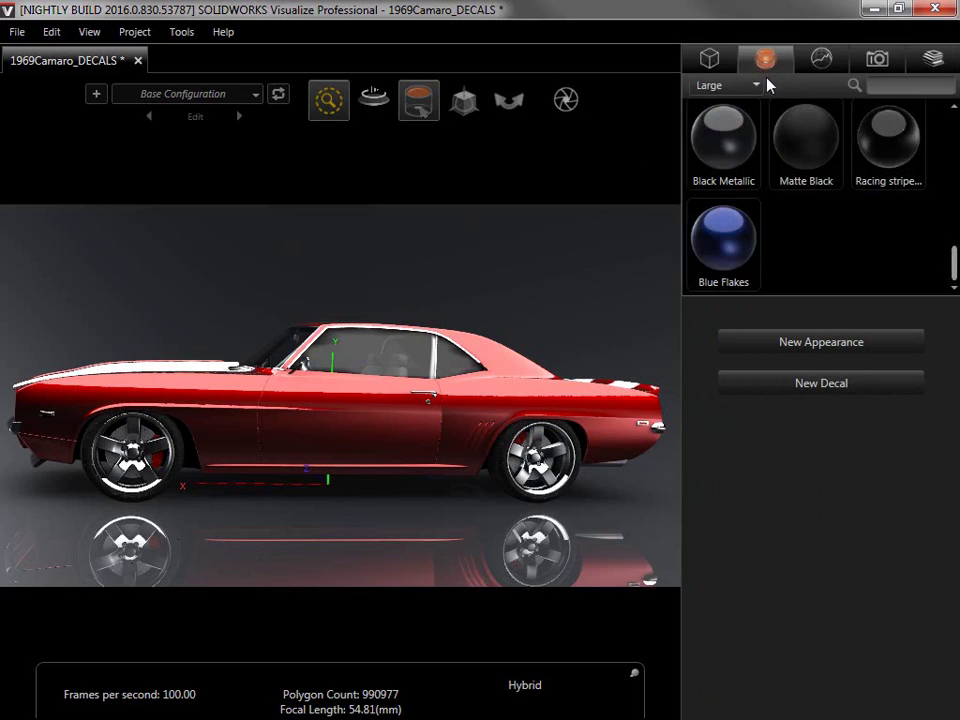
{"action": "left_click", "coordinate": [834, 386]}
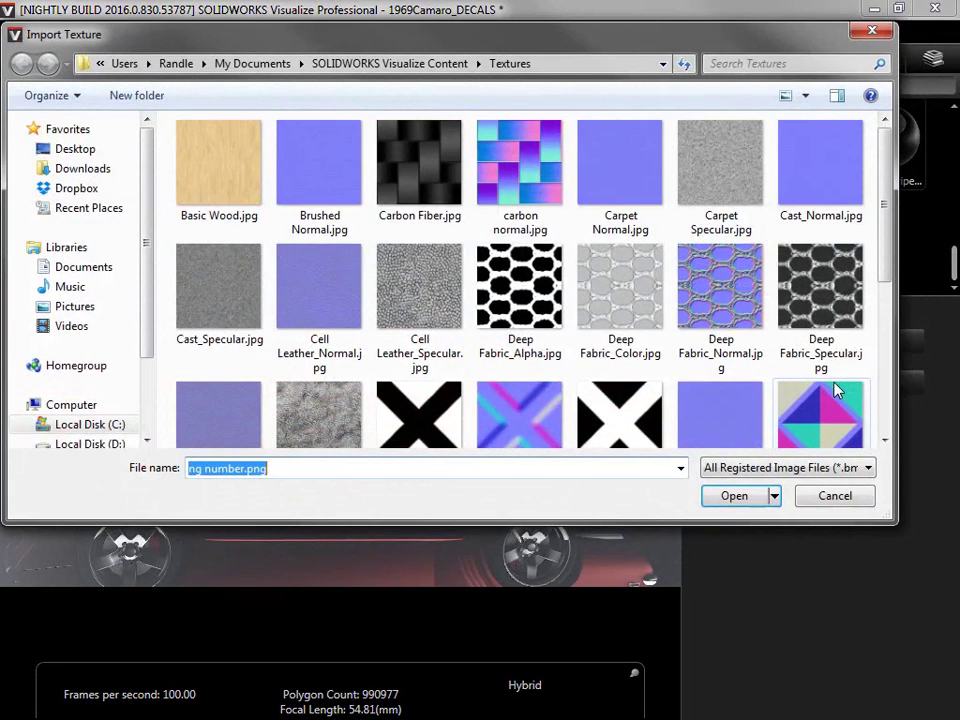
{"action": "left_click_drag", "start_coordinate": [887, 268], "coordinate": [772, 383]}
{"action": "left_click", "coordinate": [228, 280]}
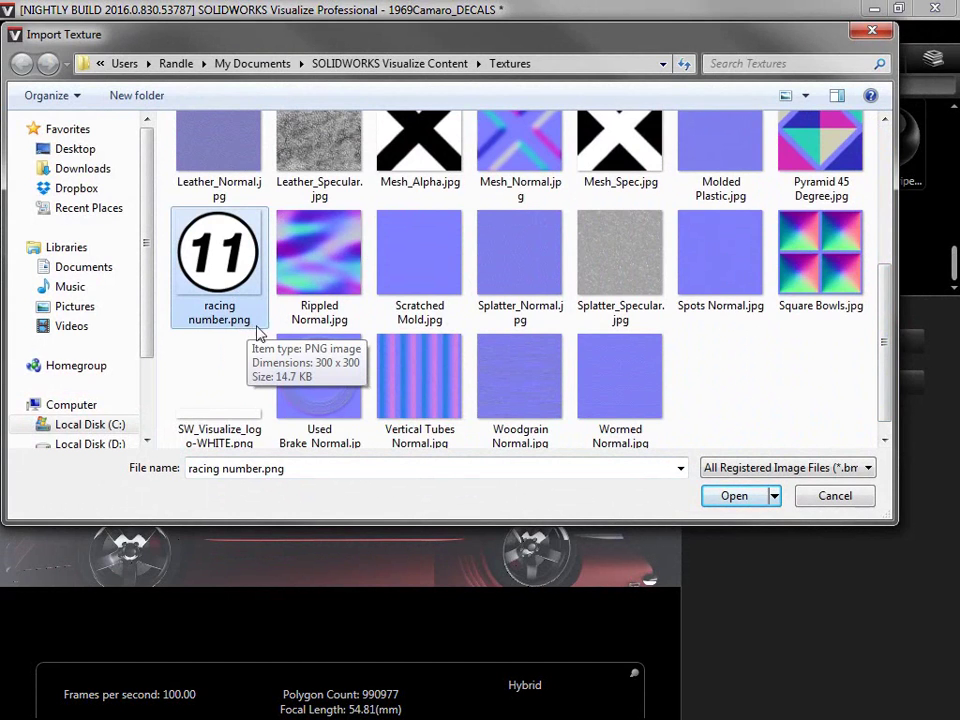
{"action": "left_click", "coordinate": [730, 498]}
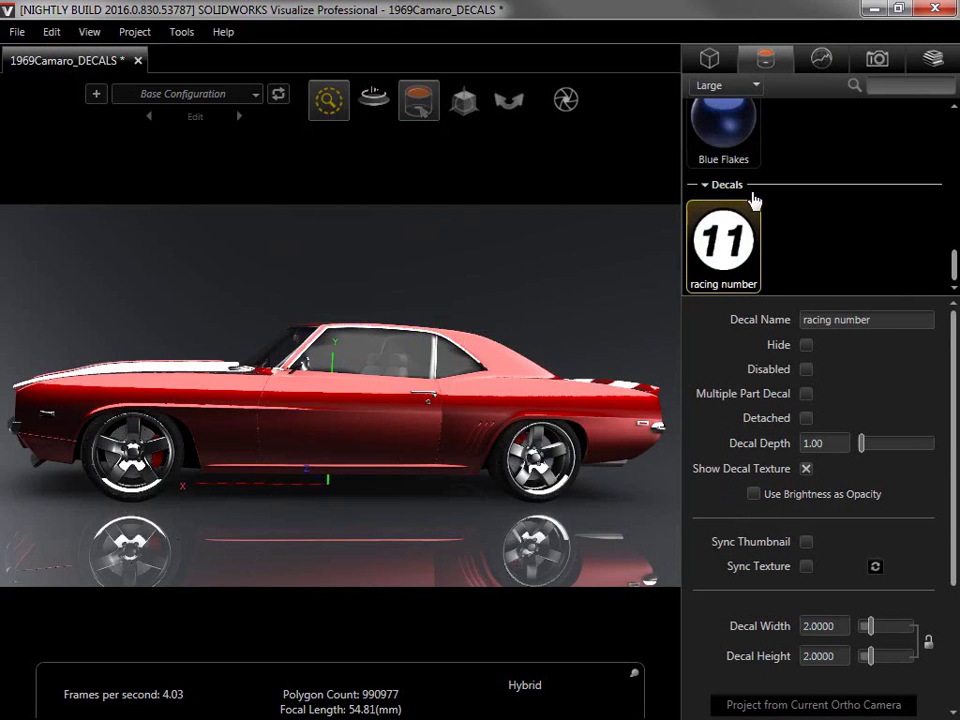
Apply the racing number decal to the Camaro's side, where a large '11' spans the door.
{"action": "left_click_drag", "start_coordinate": [722, 245], "coordinate": [375, 416]}
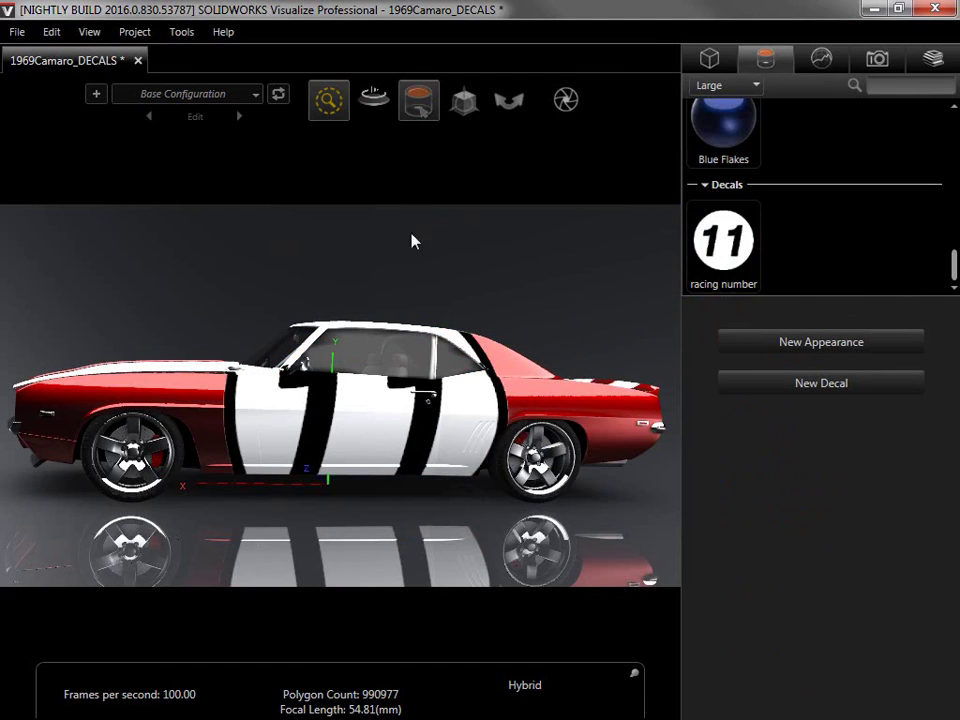
{"action": "mouse_move", "coordinate": [418, 120]}
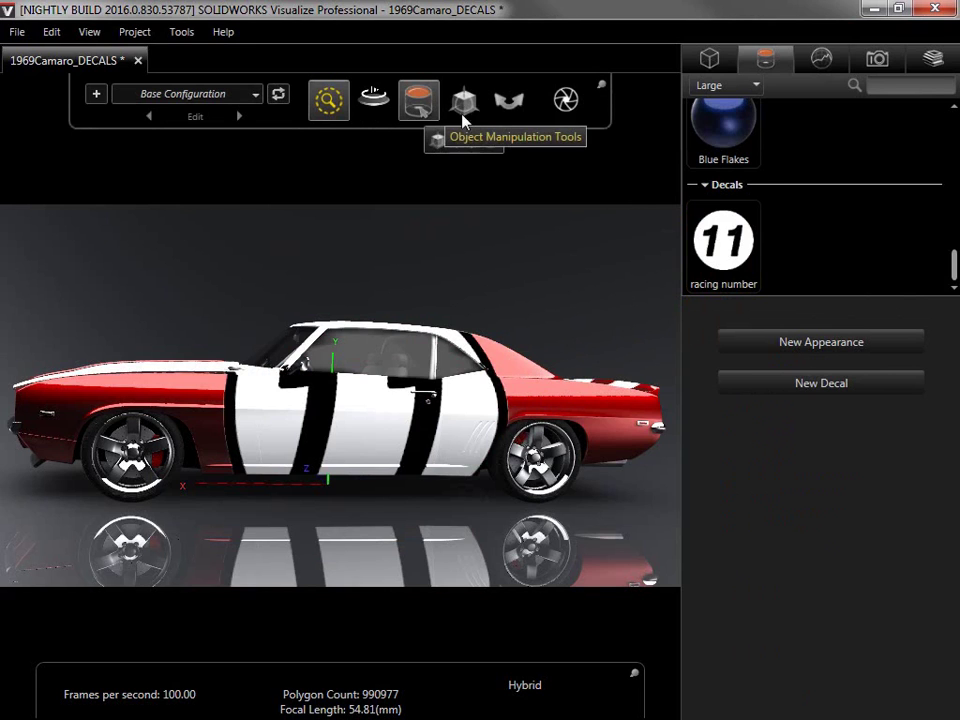
Move the racing number decal lower on the door and scale it to width 0.0049, height 0.0047.
{"action": "left_click", "coordinate": [444, 143]}
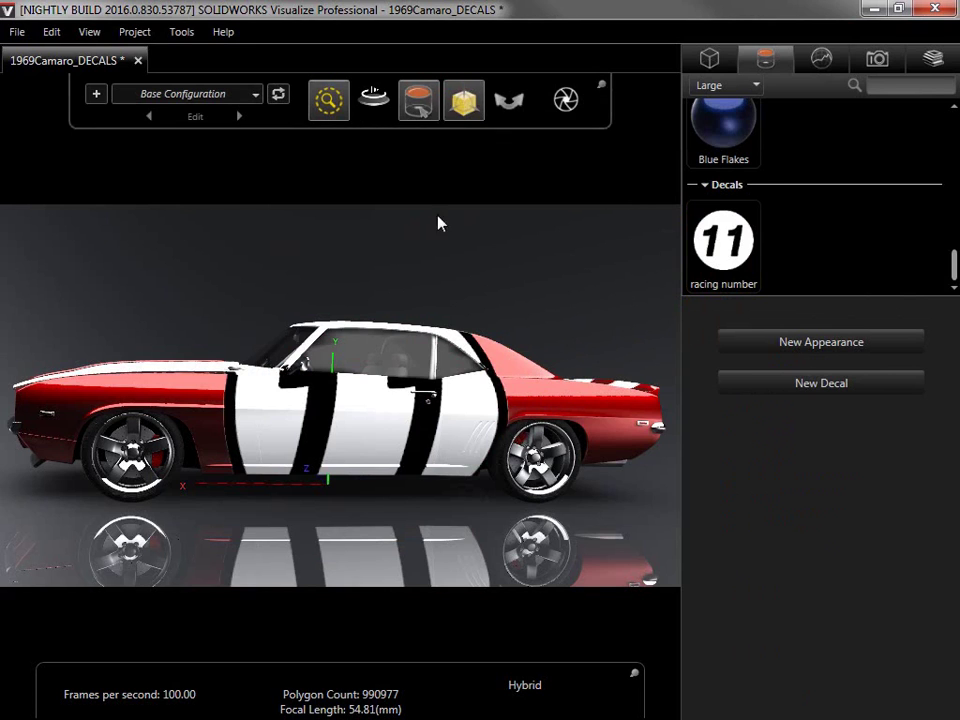
{"action": "left_click", "coordinate": [398, 413]}
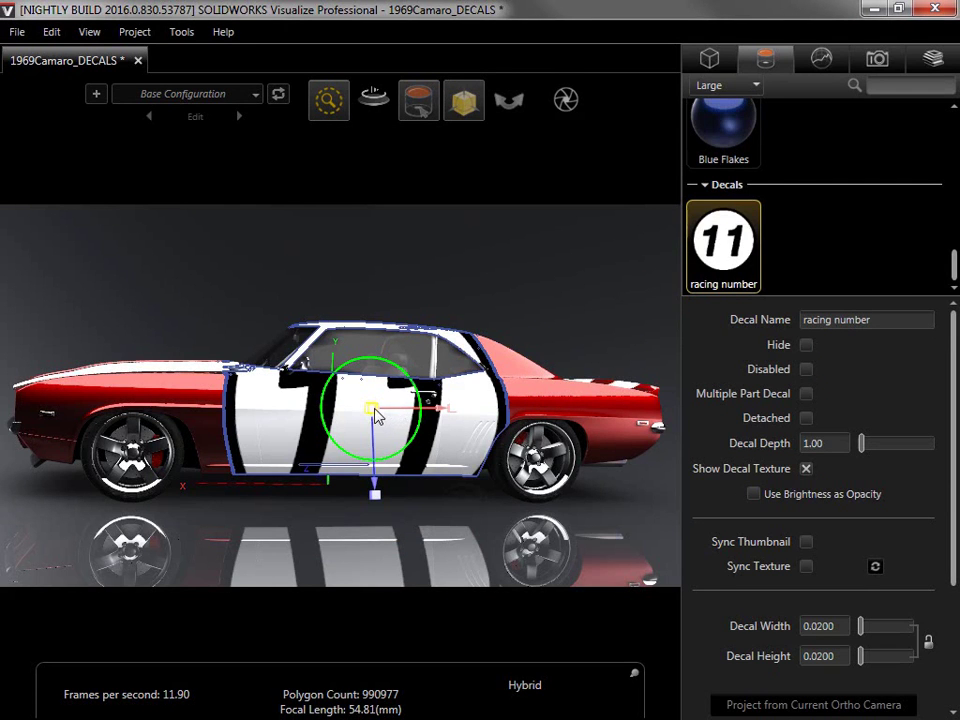
{"action": "left_click_drag", "start_coordinate": [379, 418], "coordinate": [428, 400]}
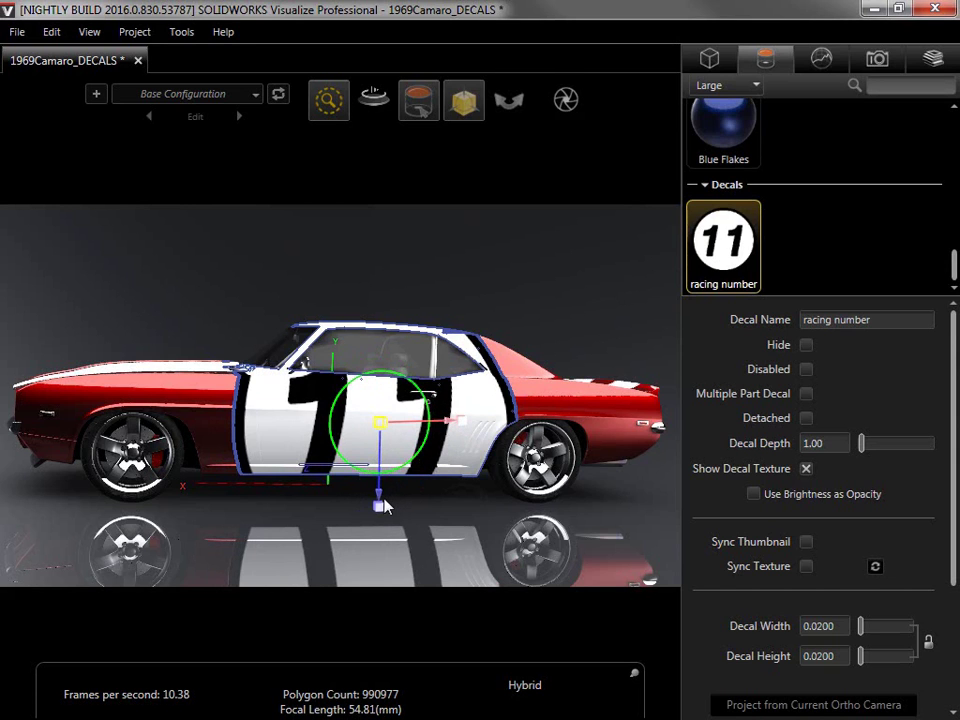
{"action": "left_click_drag", "start_coordinate": [379, 507], "coordinate": [383, 452]}
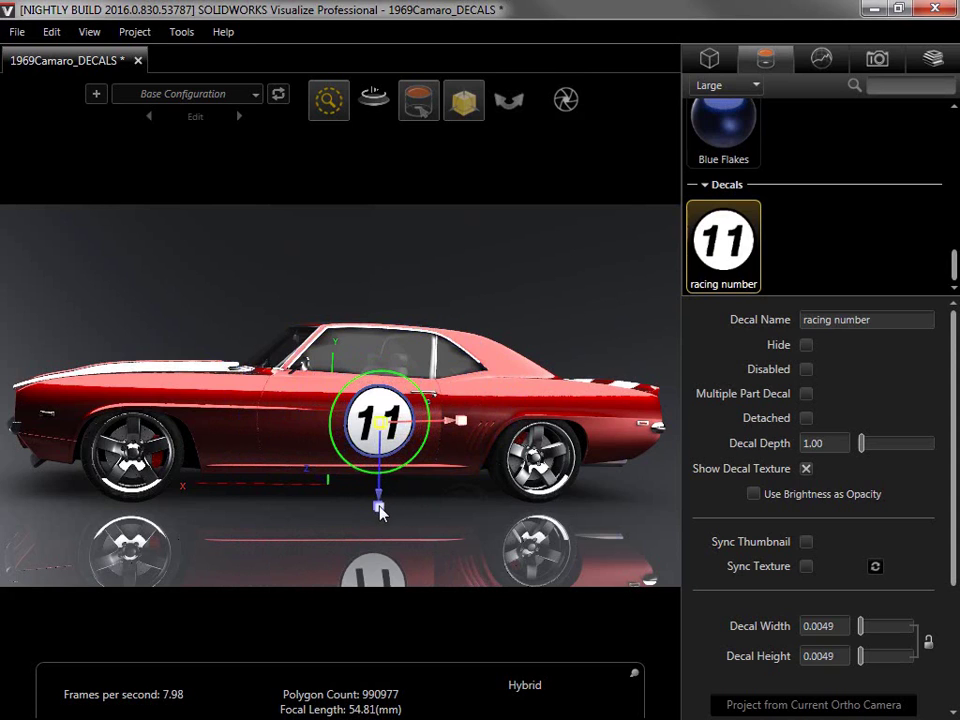
{"action": "mouse_move", "coordinate": [379, 507]}
{"action": "left_mouse_down"}
{"action": "mouse_move", "coordinate": [377, 462]}
{"action": "mouse_move", "coordinate": [382, 508]}
{"action": "left_mouse_up"}
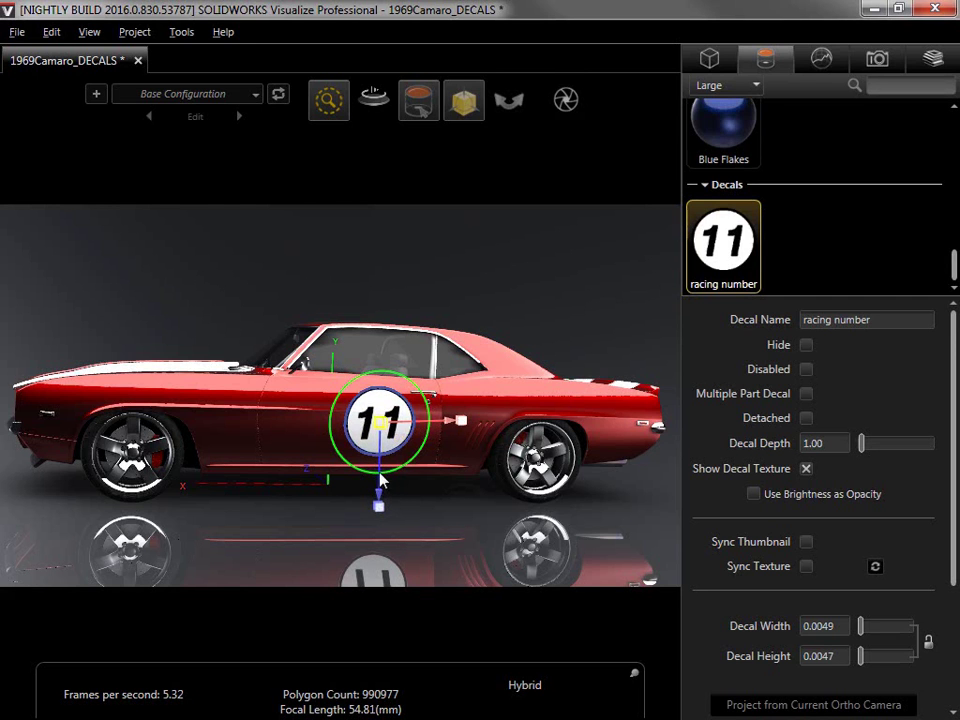
Zoom in and orbit to a close front three-quarter view of the door's '11' roundel.
{"action": "scroll", "coordinate": [376, 497], "scroll_direction": "up", "scroll_amount": 5}
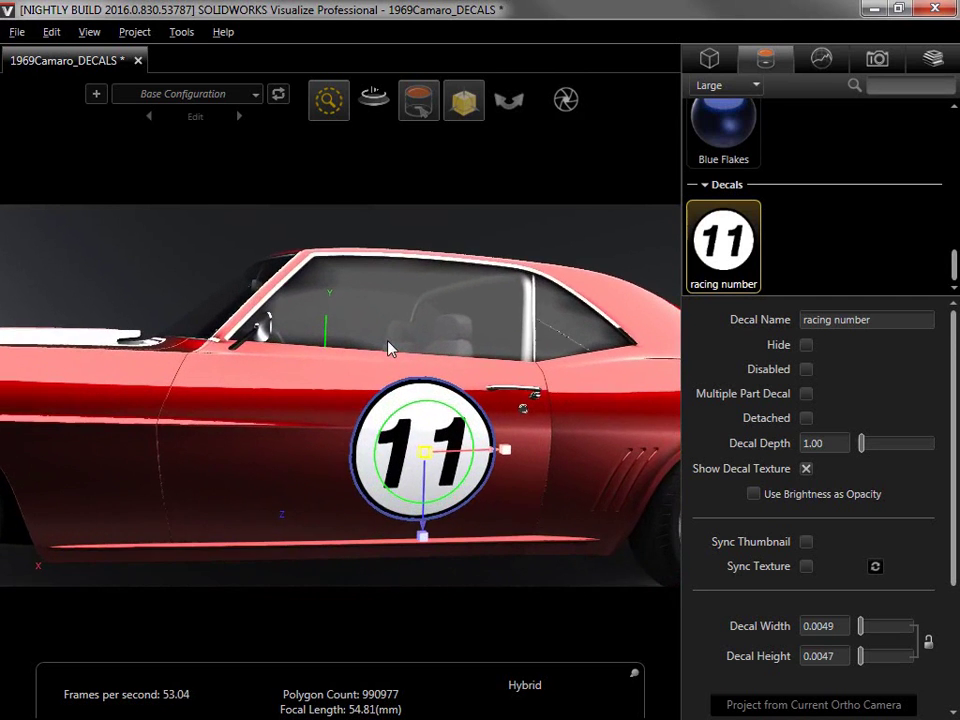
{"action": "left_click_drag", "start_coordinate": [377, 424], "coordinate": [671, 452]}
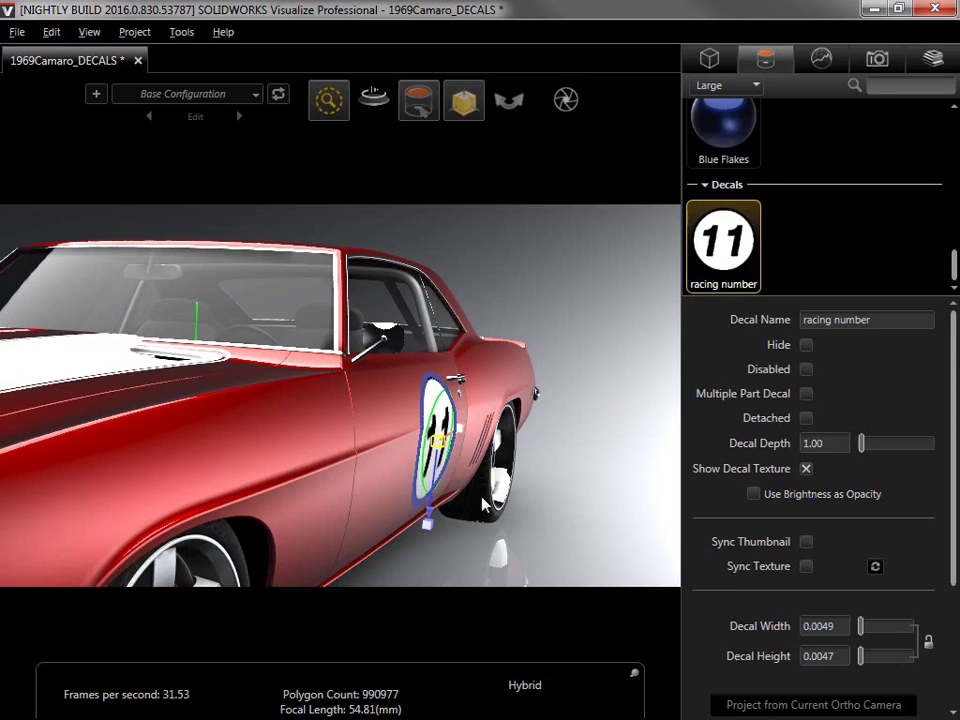
Set the racing number decal depth to 0.78 and drag the decal from the door onto the hood.
{"action": "left_click_drag", "start_coordinate": [818, 449], "coordinate": [671, 454]}
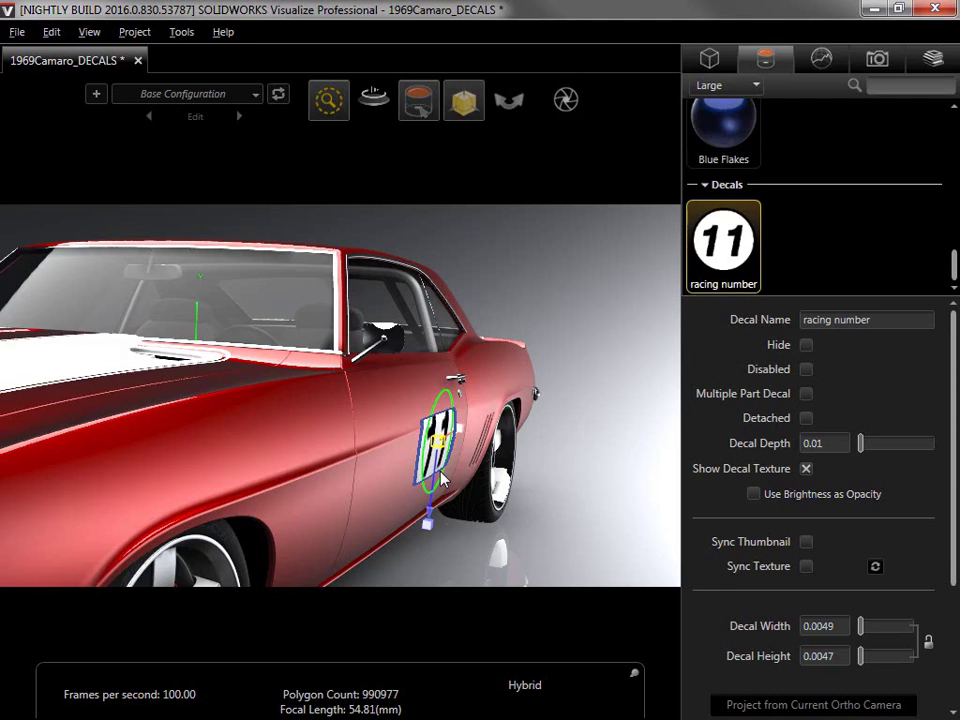
{"action": "left_click_drag", "start_coordinate": [748, 444], "coordinate": [883, 439]}
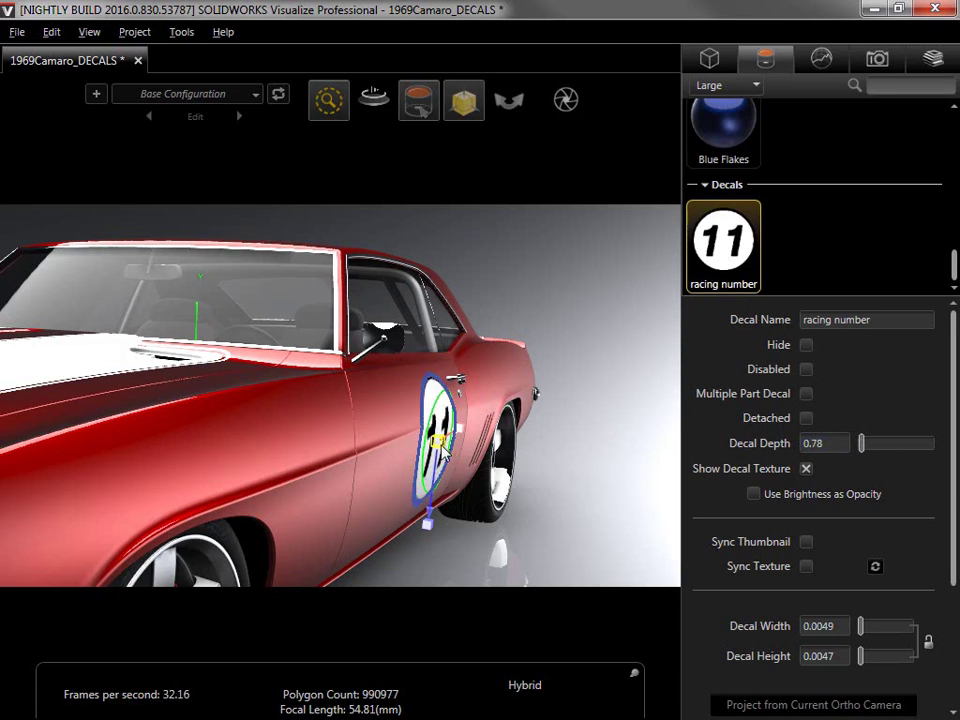
{"action": "left_click_drag", "start_coordinate": [437, 440], "coordinate": [302, 454]}
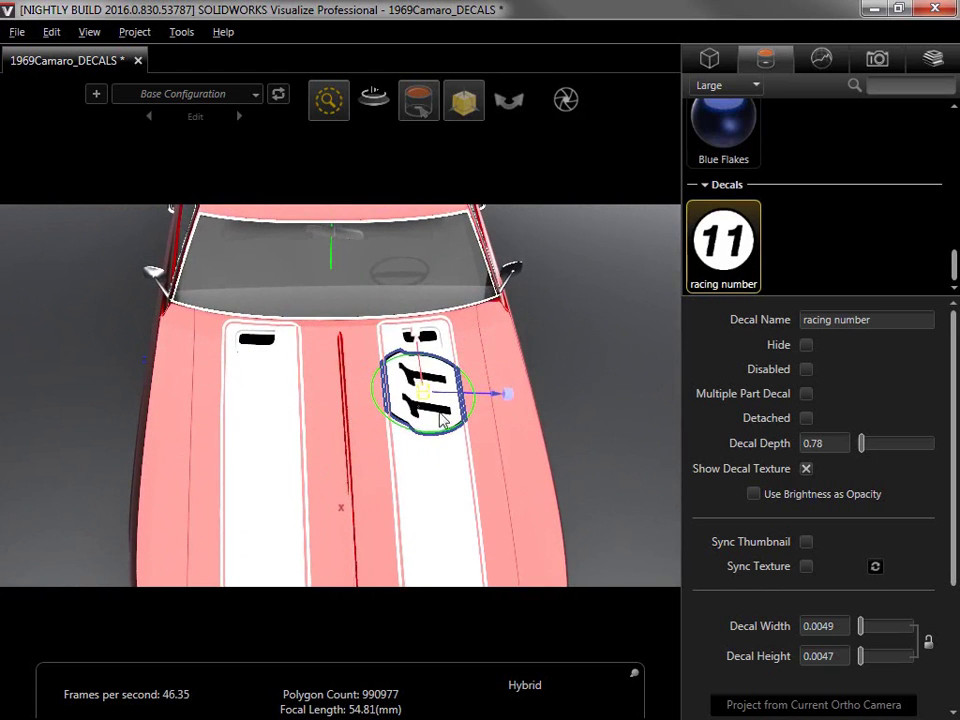
Centre the decal over the hood stripes, rotate it upright, and enlarge it to 0.0104 by 0.0099.
{"action": "left_click_drag", "start_coordinate": [440, 418], "coordinate": [358, 452]}
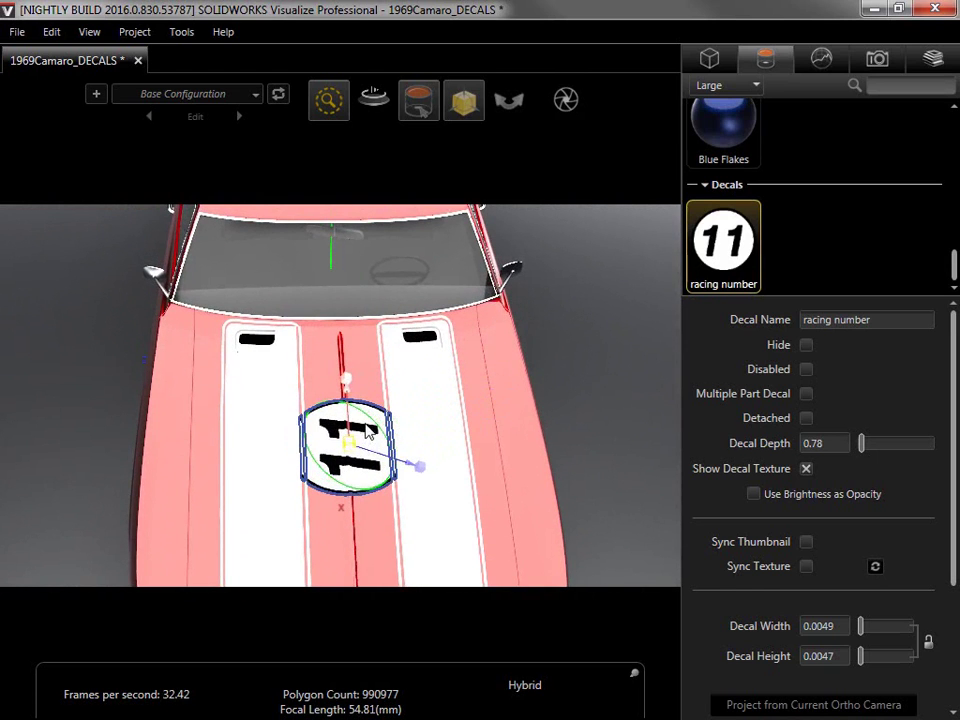
{"action": "left_click_drag", "start_coordinate": [368, 430], "coordinate": [636, 464]}
{"action": "left_click_drag", "start_coordinate": [553, 441], "coordinate": [495, 448]}
{"action": "left_click_drag", "start_coordinate": [354, 501], "coordinate": [377, 600]}
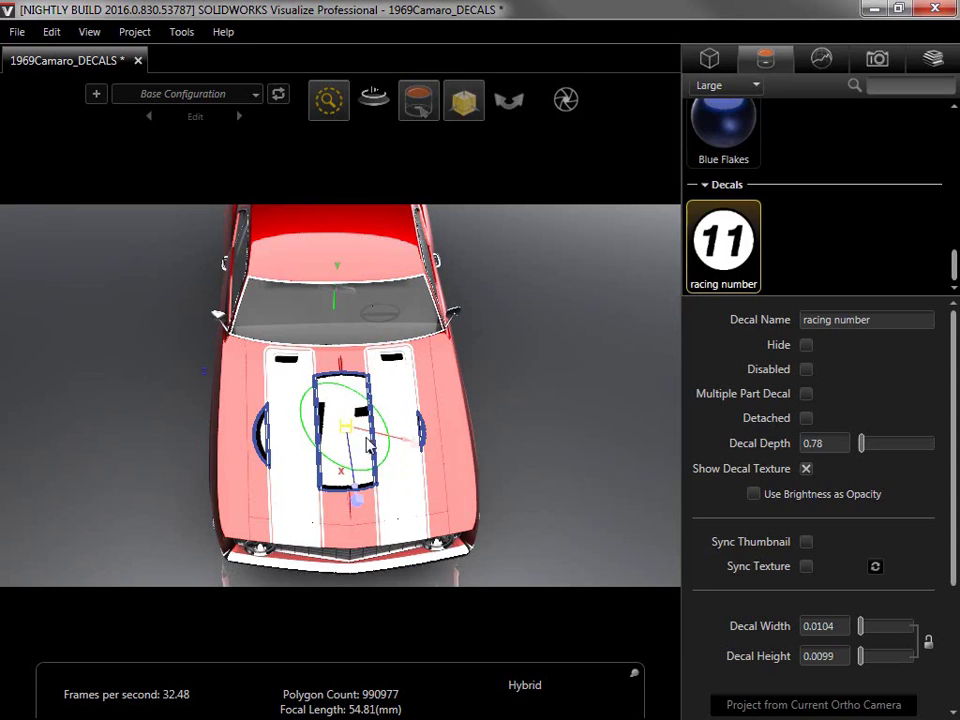
Enable Multiple Part Decal on the racing number decal so it spans both hood stripes.
{"action": "left_click", "coordinate": [804, 395]}
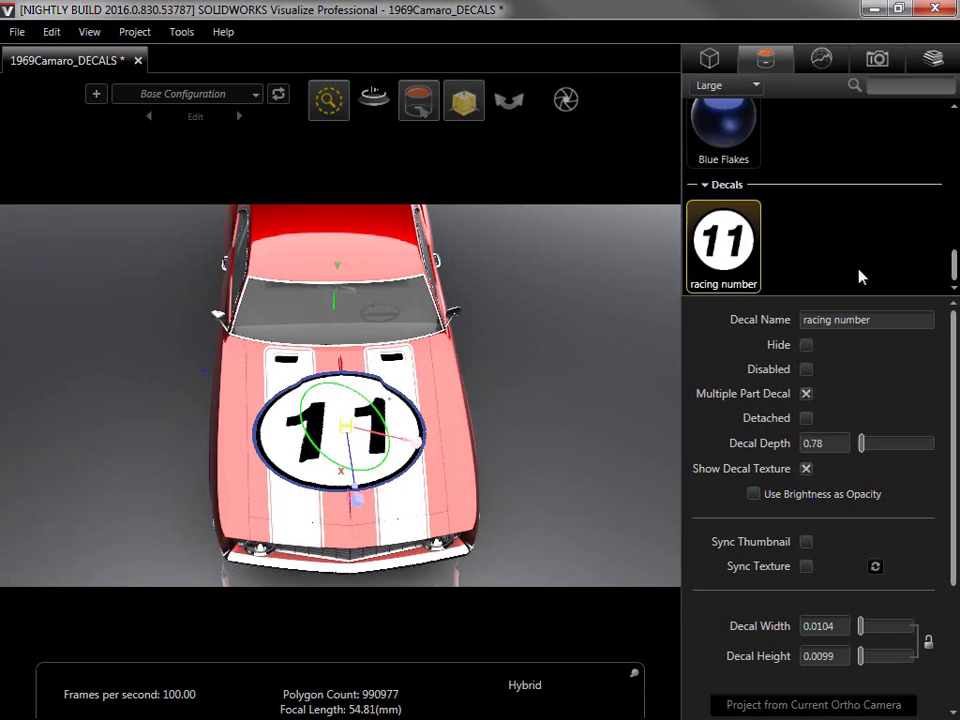
{"action": "left_click_drag", "start_coordinate": [956, 266], "coordinate": [953, 245]}
{"action": "left_click_drag", "start_coordinate": [808, 214], "coordinate": [372, 432]}
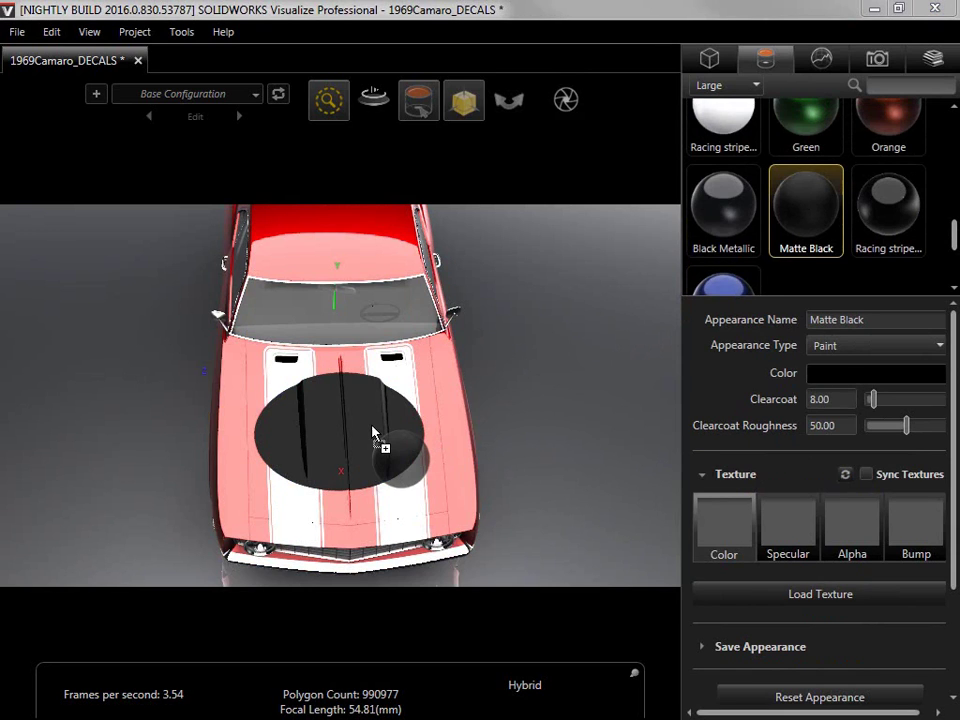
{"action": "left_click_drag", "start_coordinate": [372, 432], "coordinate": [588, 322]}
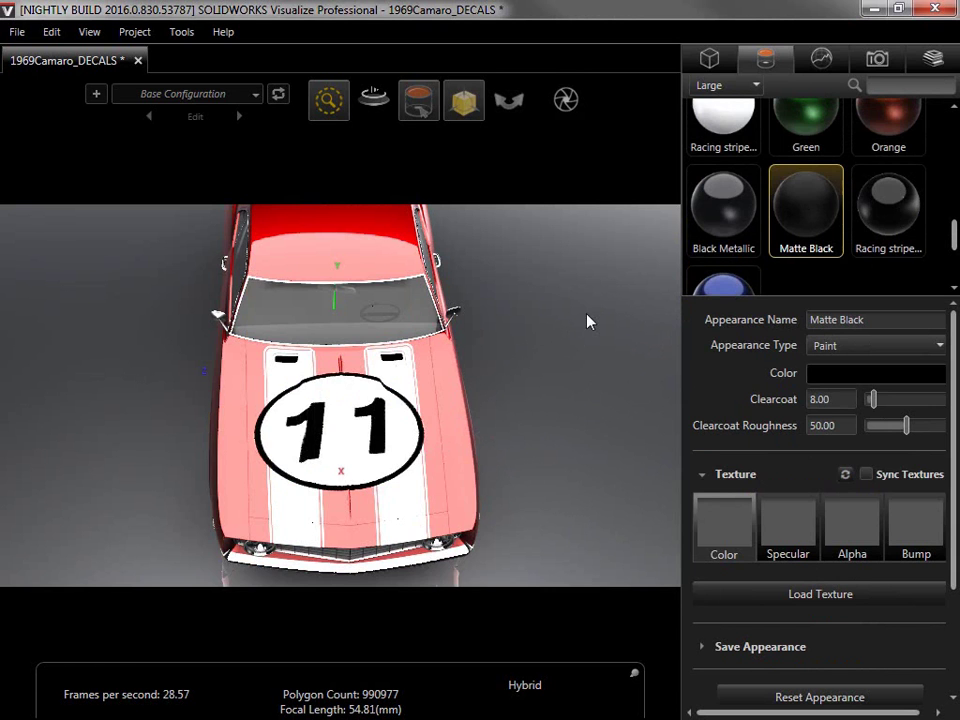
Import SW_Visualize_logo-WHITE.png as a new decal, sized 2.0000 by 0.2394.
{"action": "left_click", "coordinate": [790, 288]}
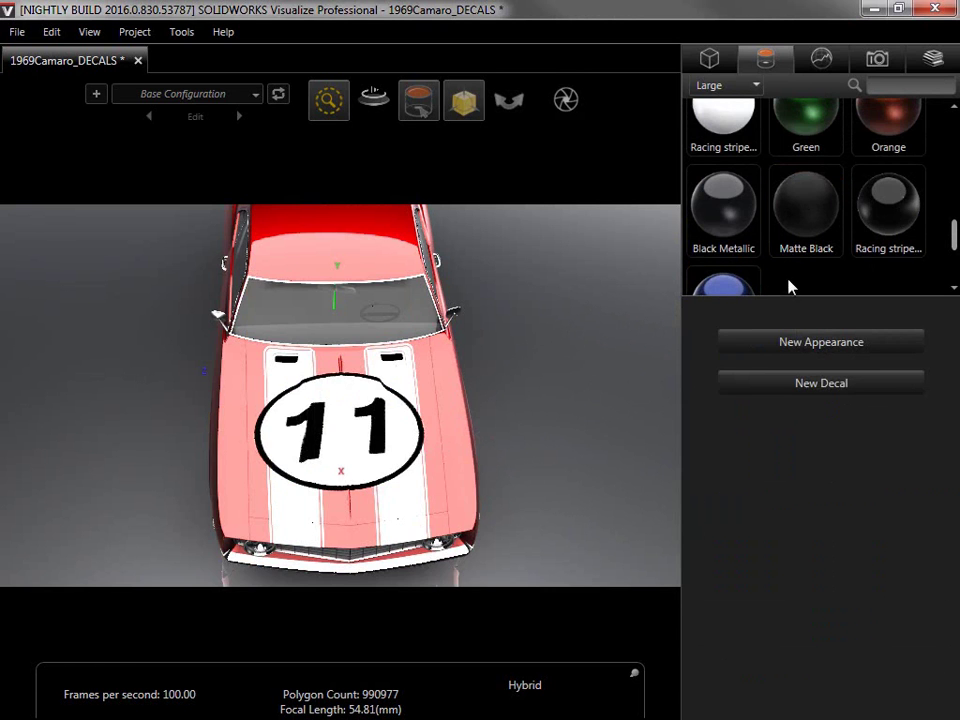
{"action": "left_click", "coordinate": [806, 389]}
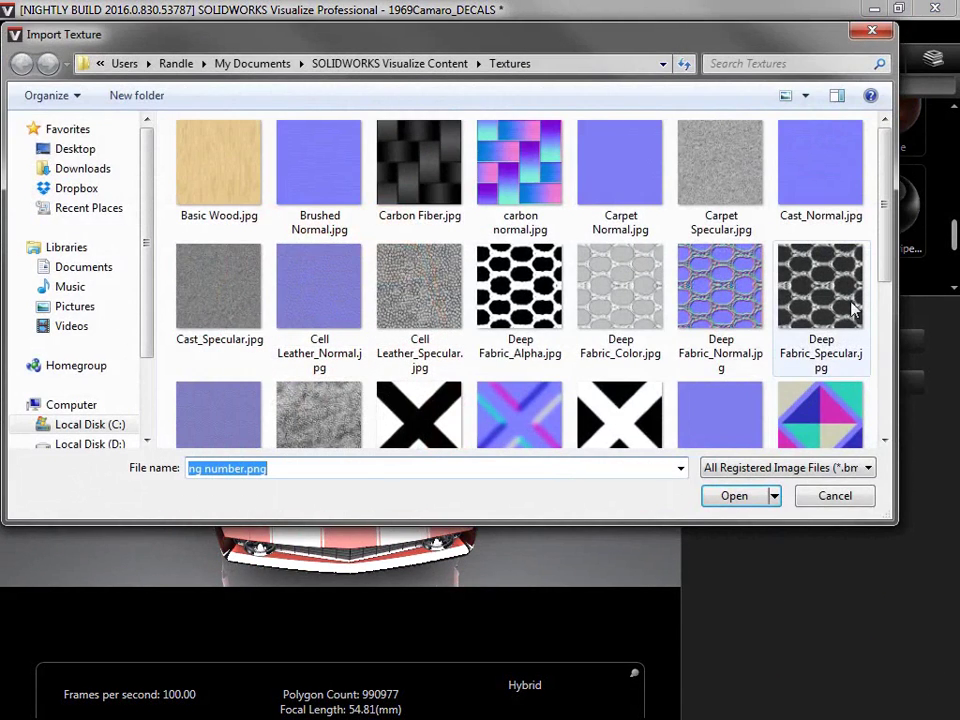
{"action": "left_click_drag", "start_coordinate": [883, 253], "coordinate": [843, 415]}
{"action": "left_click", "coordinate": [220, 365]}
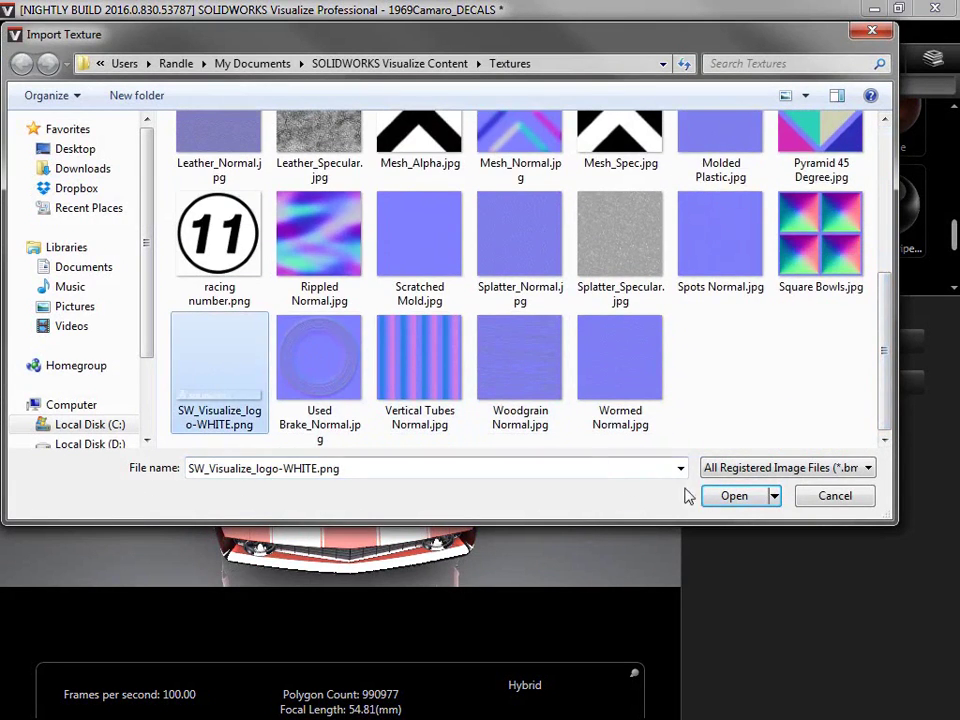
{"action": "left_click", "coordinate": [718, 500]}
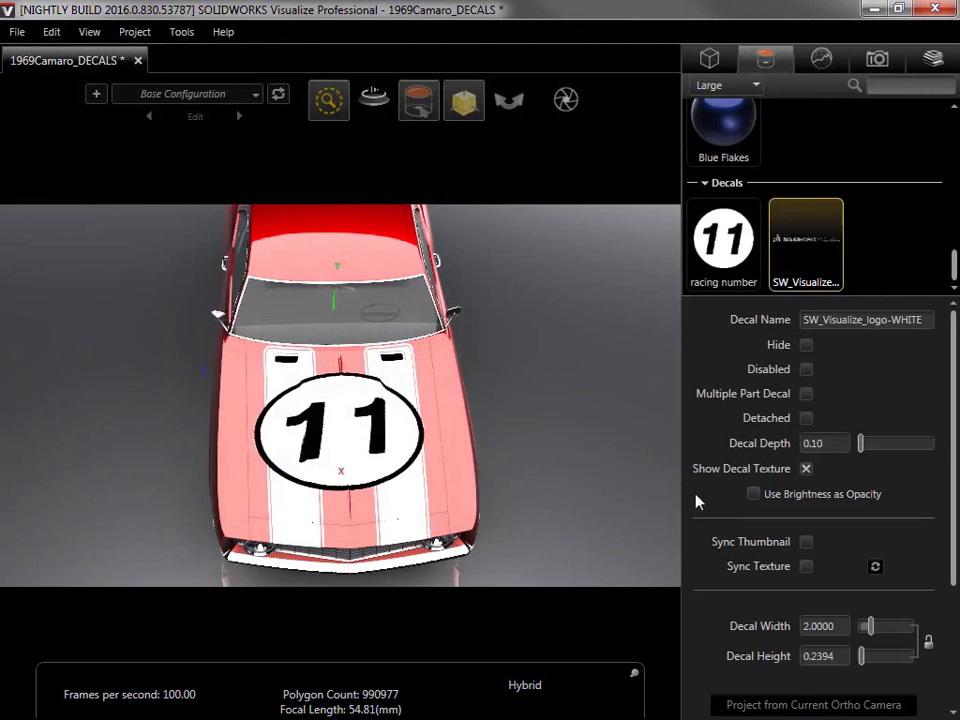
Apply the logo decal above the front wheel on the car's side, scaled to 0.0051 by 0.0006.
{"action": "left_click_drag", "start_coordinate": [612, 473], "coordinate": [107, 279]}
{"action": "scroll", "coordinate": [414, 330], "scroll_direction": "up", "scroll_amount": 6}
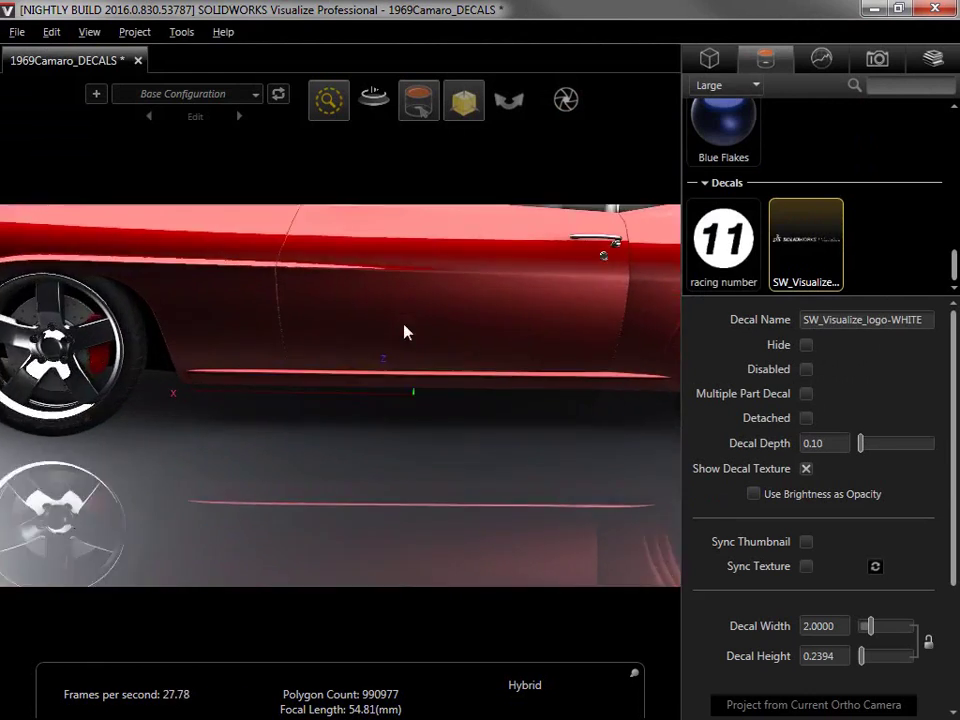
{"action": "left_click_drag", "start_coordinate": [298, 304], "coordinate": [405, 433]}
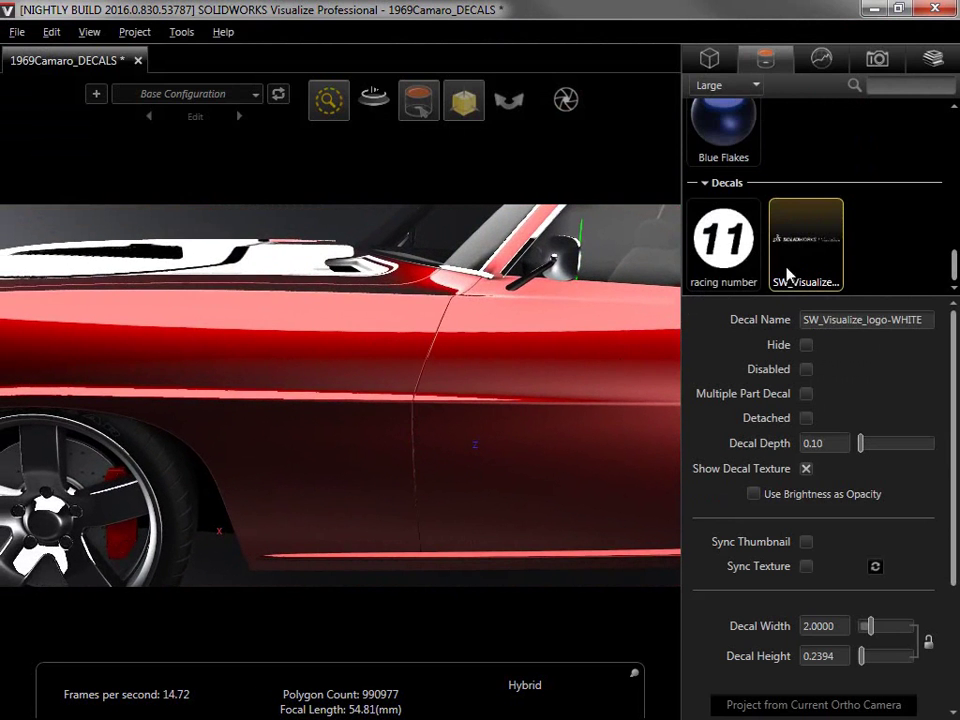
{"action": "left_click_drag", "start_coordinate": [811, 252], "coordinate": [290, 375]}
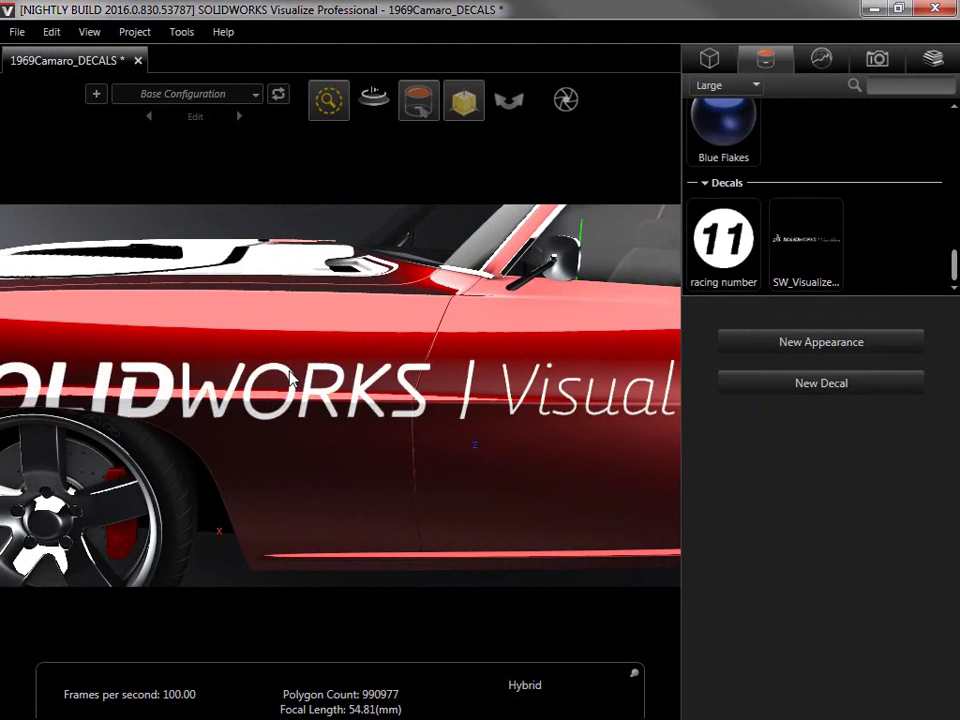
{"action": "left_click", "coordinate": [290, 375]}
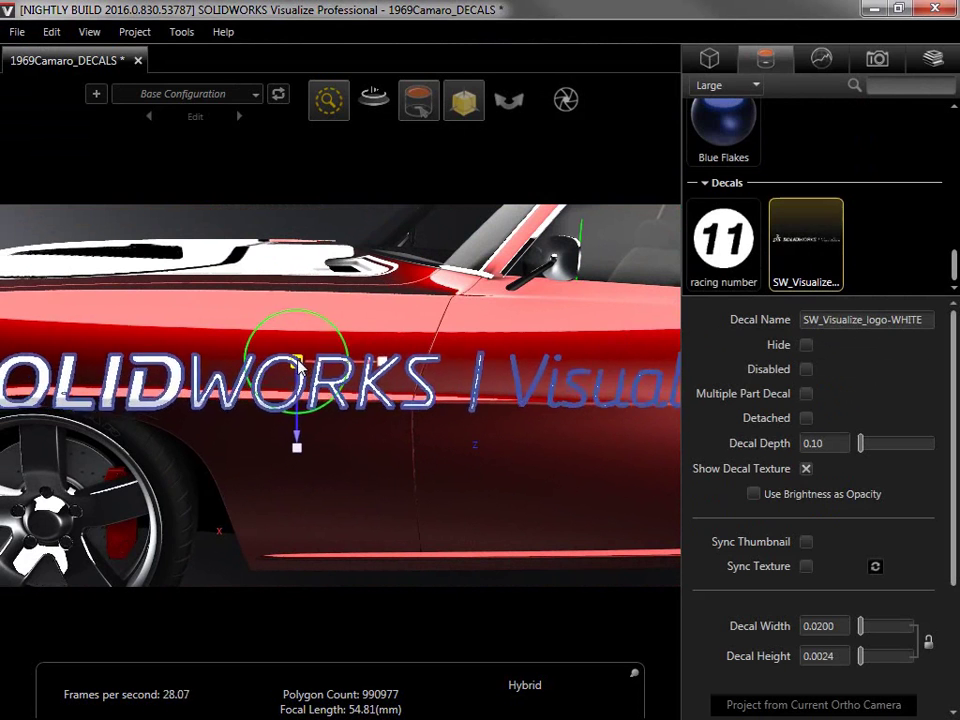
{"action": "mouse_move", "coordinate": [300, 365]}
{"action": "left_mouse_down"}
{"action": "mouse_move", "coordinate": [398, 348]}
{"action": "mouse_move", "coordinate": [317, 353]}
{"action": "mouse_move", "coordinate": [308, 373]}
{"action": "left_mouse_up"}
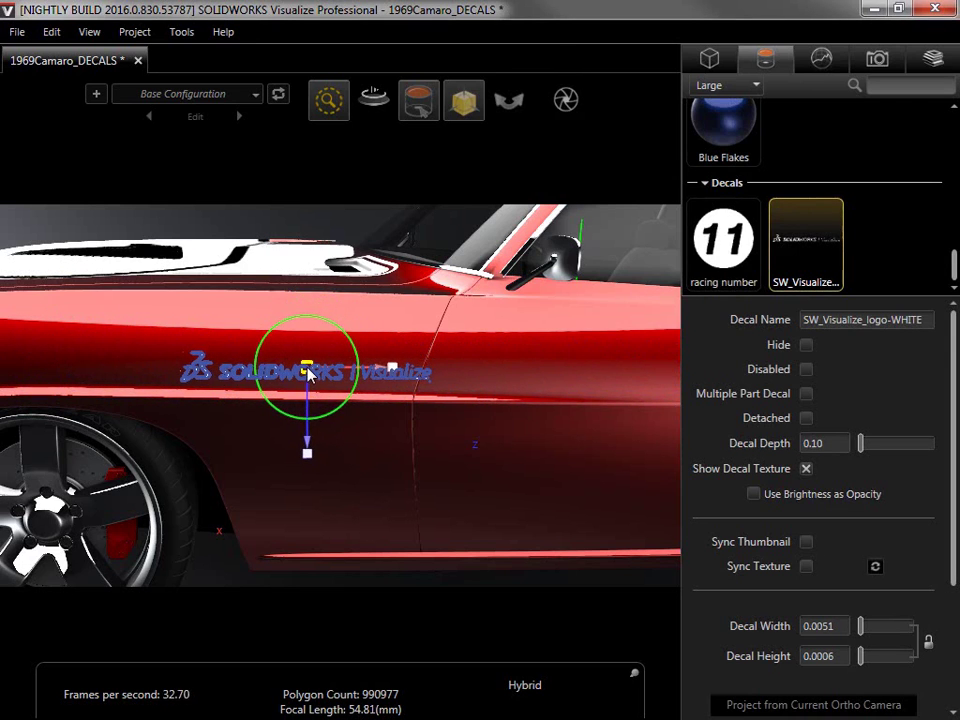
{"action": "left_click", "coordinate": [342, 231]}
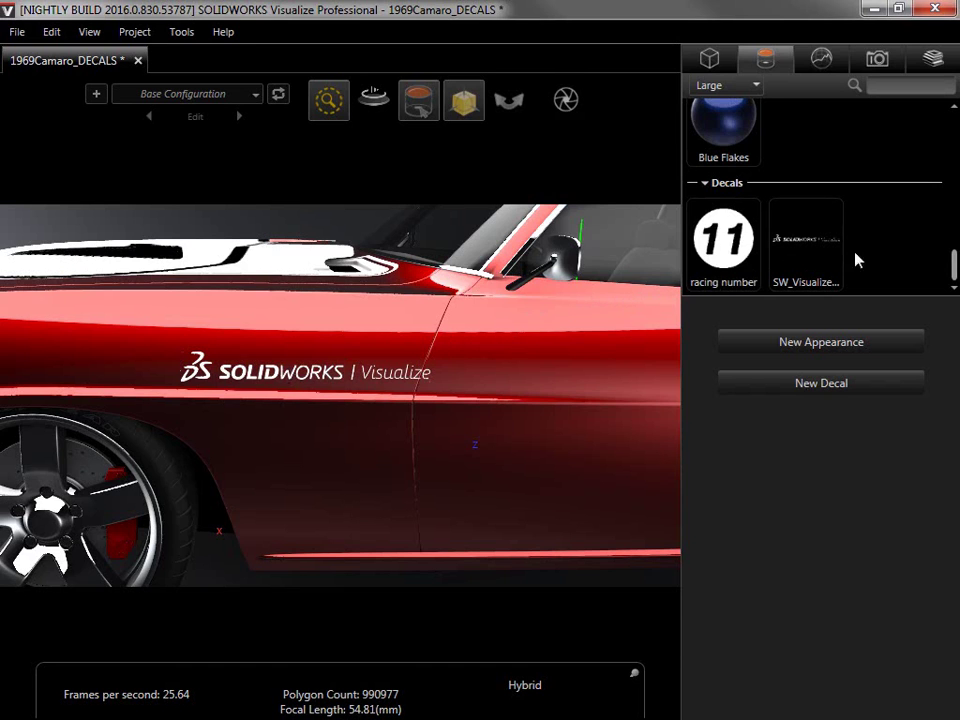
{"action": "left_click_drag", "start_coordinate": [954, 268], "coordinate": [952, 160]}
Apply the Chrome appearance to the side logo decal, then view it from a lower side angle.
{"action": "left_click_drag", "start_coordinate": [729, 180], "coordinate": [319, 379]}
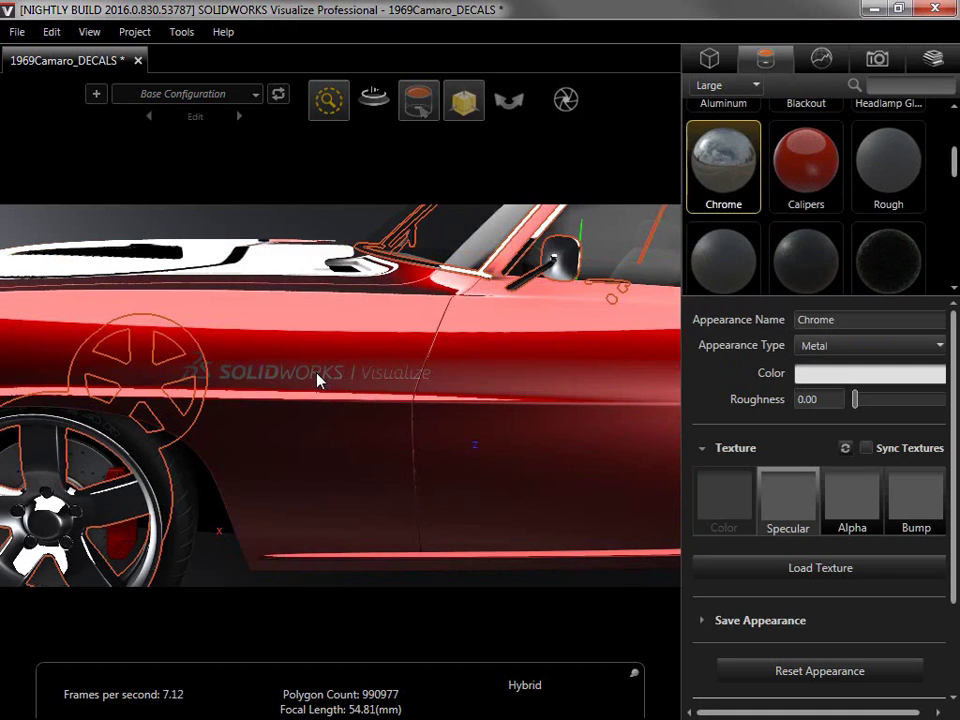
{"action": "left_click", "coordinate": [336, 231]}
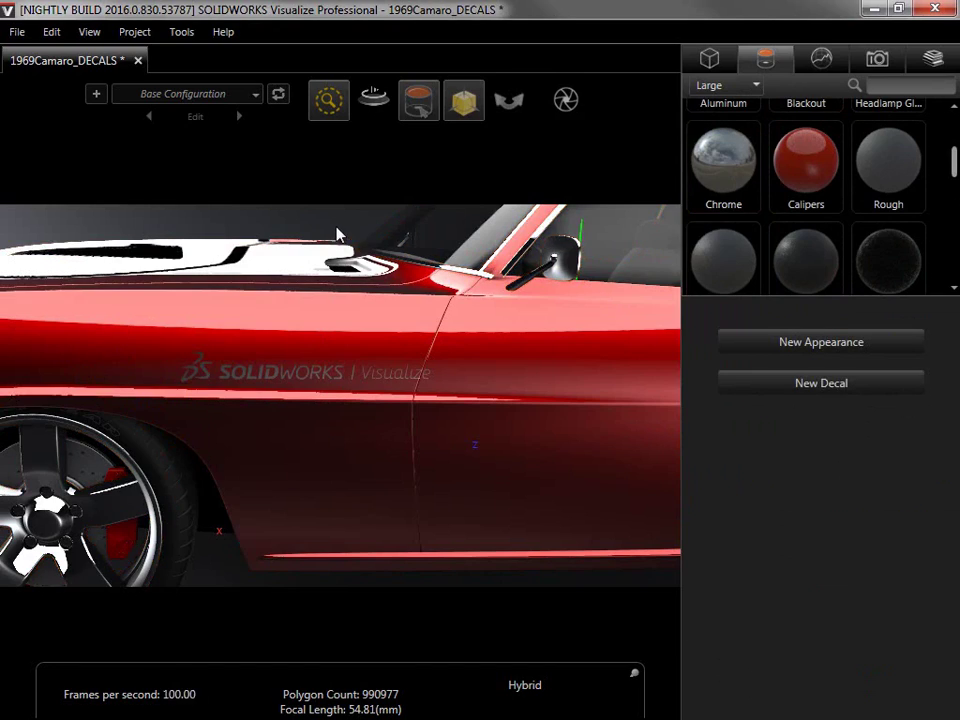
{"action": "scroll", "coordinate": [356, 250], "scroll_direction": "up", "scroll_amount": 2}
{"action": "left_click_drag", "start_coordinate": [355, 252], "coordinate": [257, 148]}
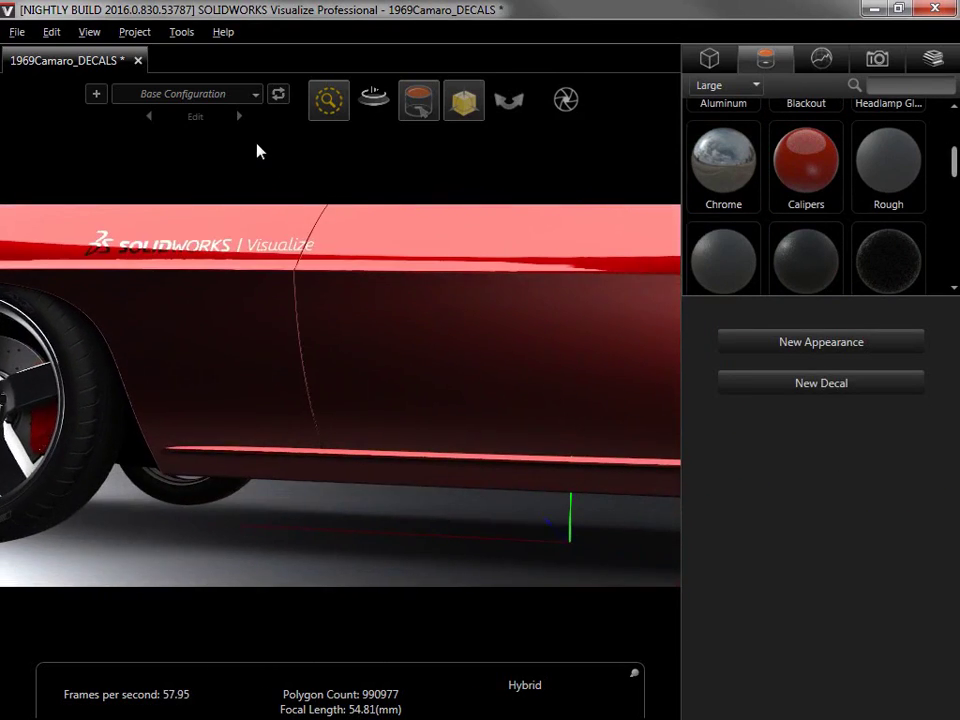